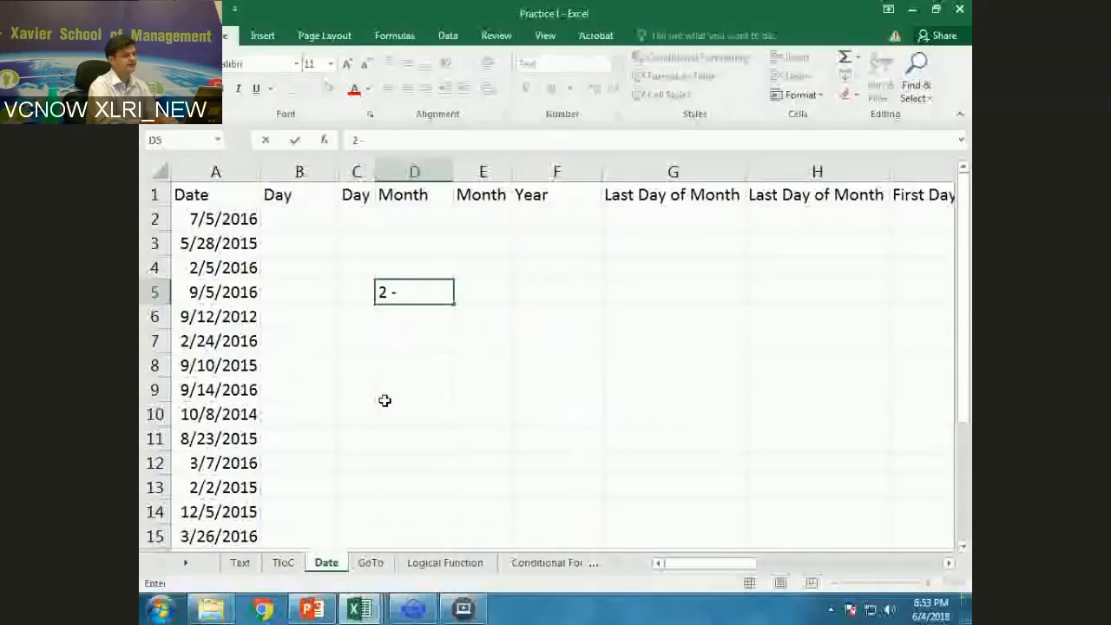
Step: Finish entering 2 - 4 as text in cell D5 and undo the entry
type("4")
key("ctrl+Return")
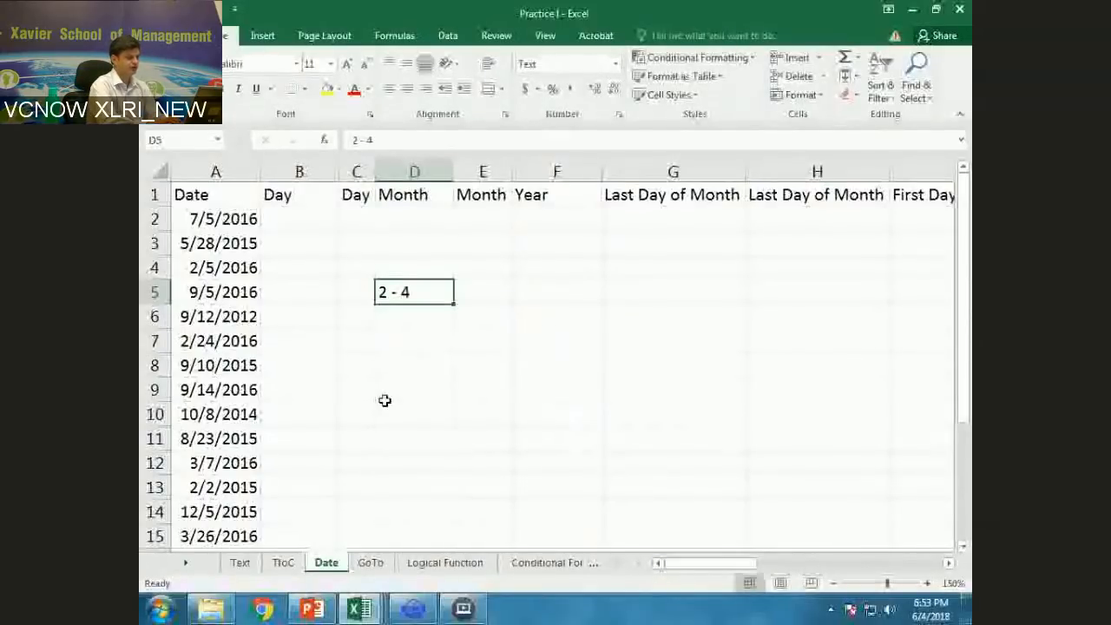
key("ctrl+z")
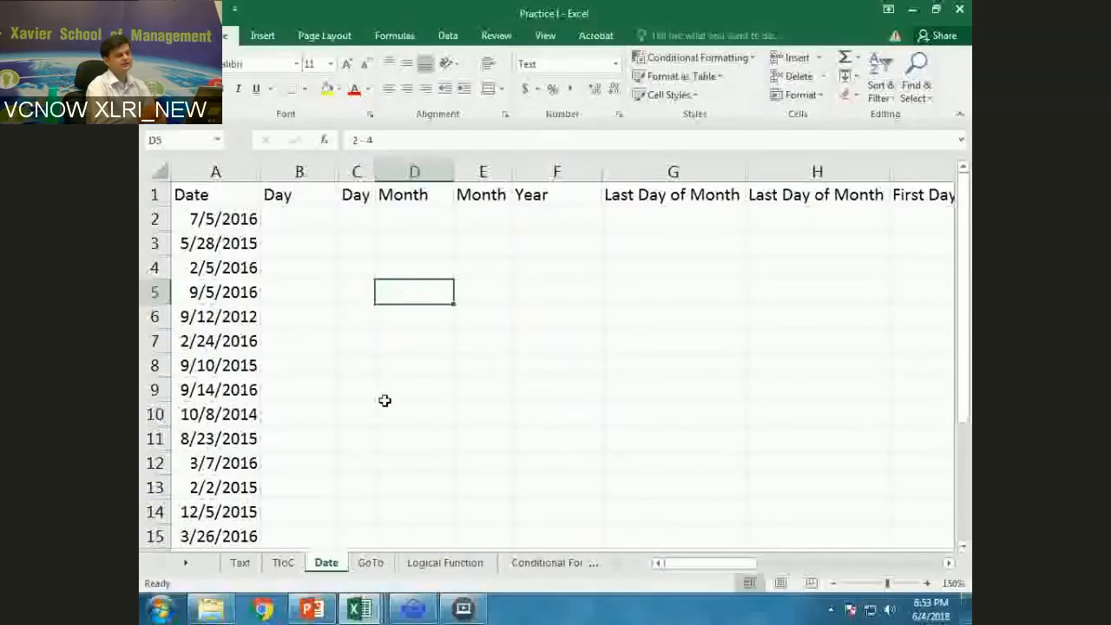
key("ctrl+z")
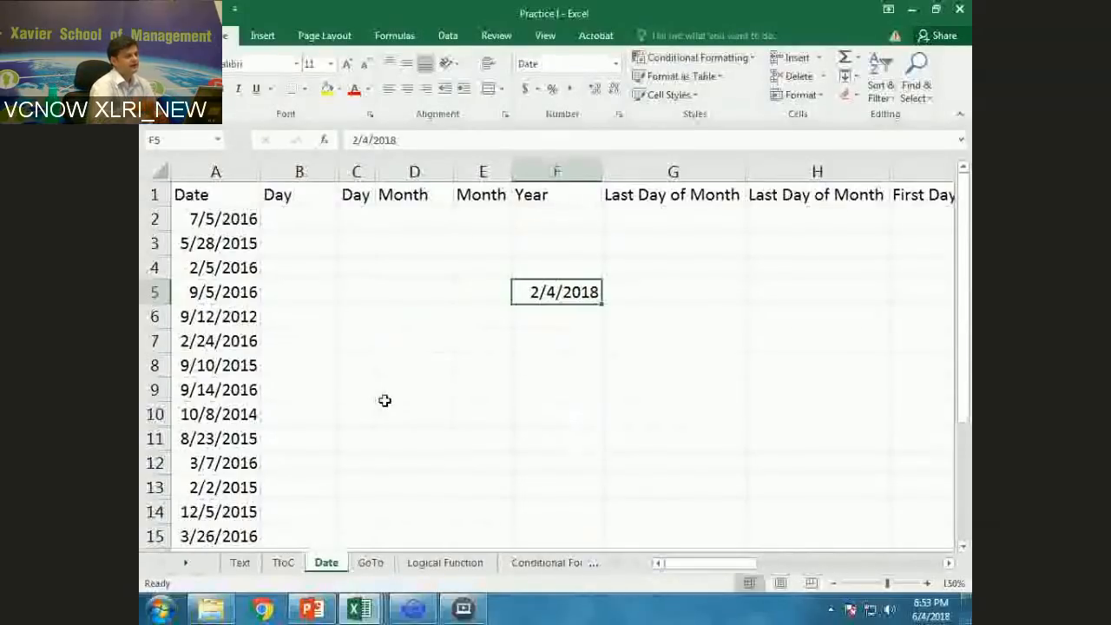
Step: Format the date in cell F5 as Text and fill cell G5 with the date 1/1/1900
left_click(620, 115)
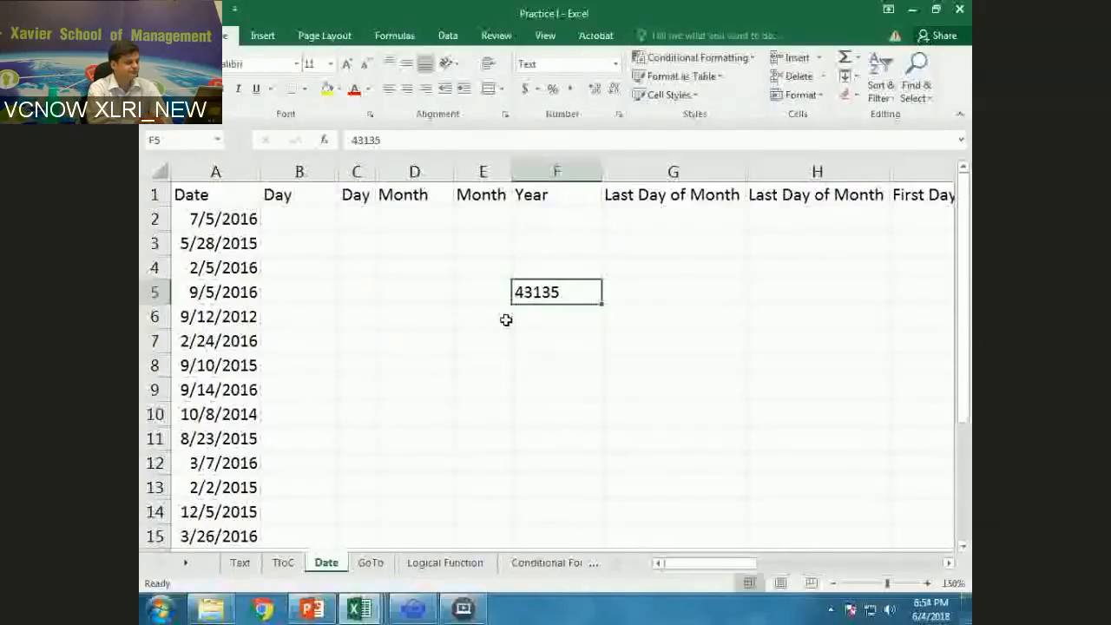
key("Right")
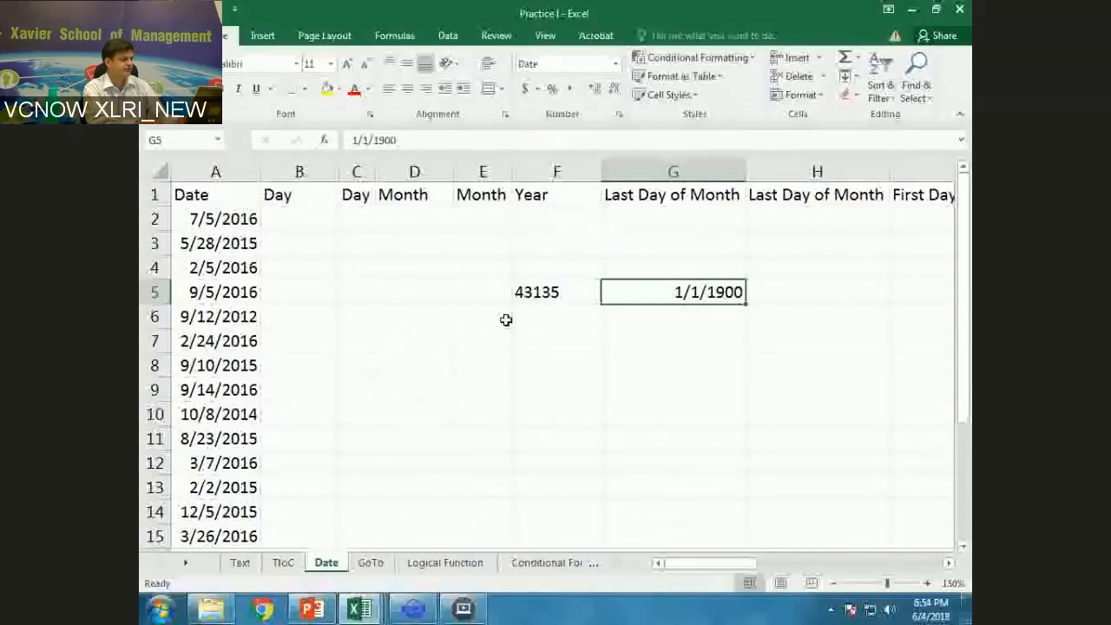
Step: Enter 1 in cell Q2, beyond the last header, and format it as a date
key("ctrl+Up")
key("ctrl+Right")
key("Right")
key("Right")
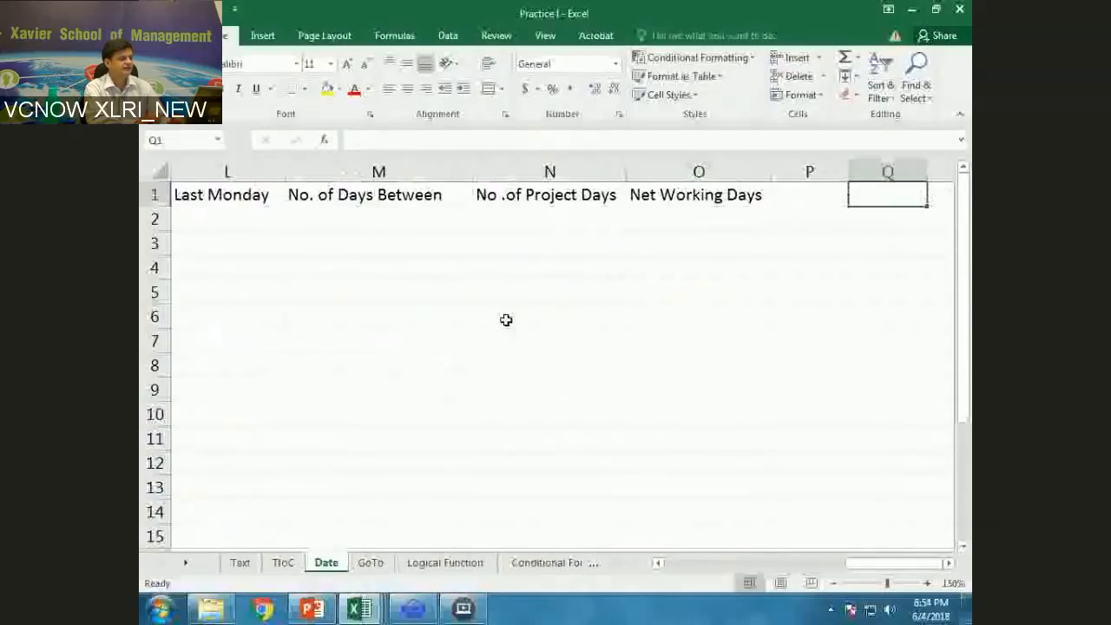
key("Down")
type("1")
key("Right")
key("Left")
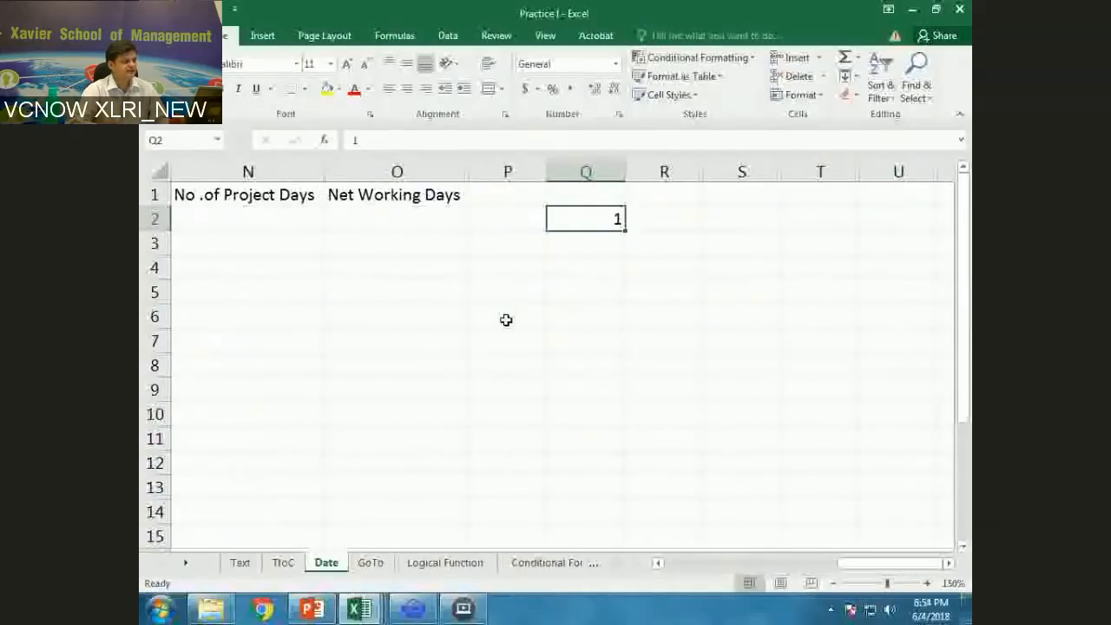
key("ctrl+z")
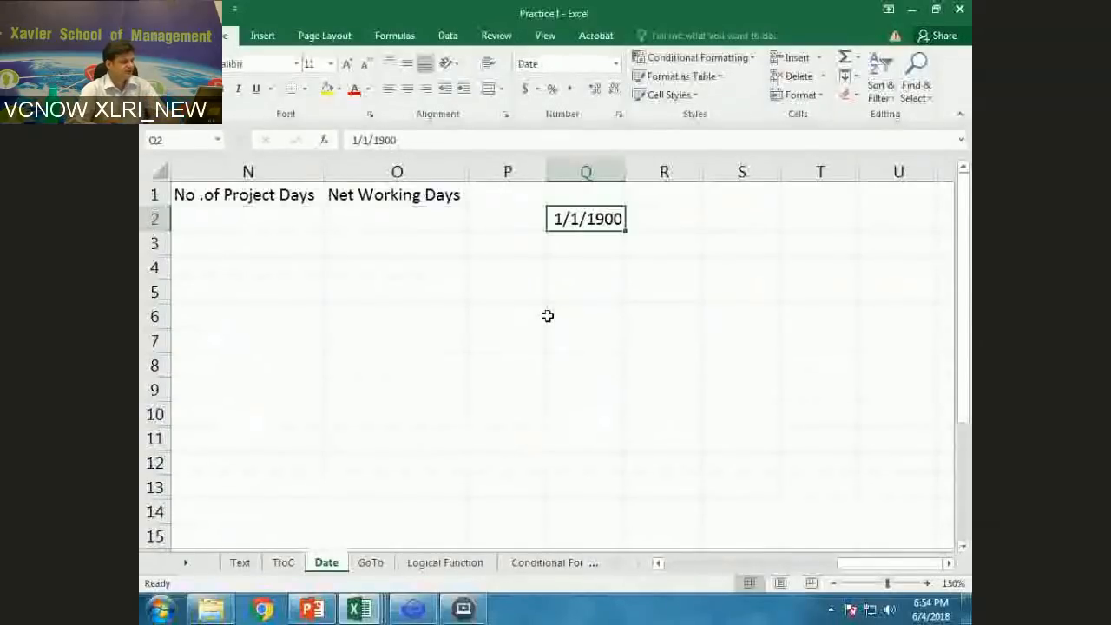
Step: Enter 34563 in cell Q4 and format it as Short Date
key("Down")
key("Down")
type("34563")
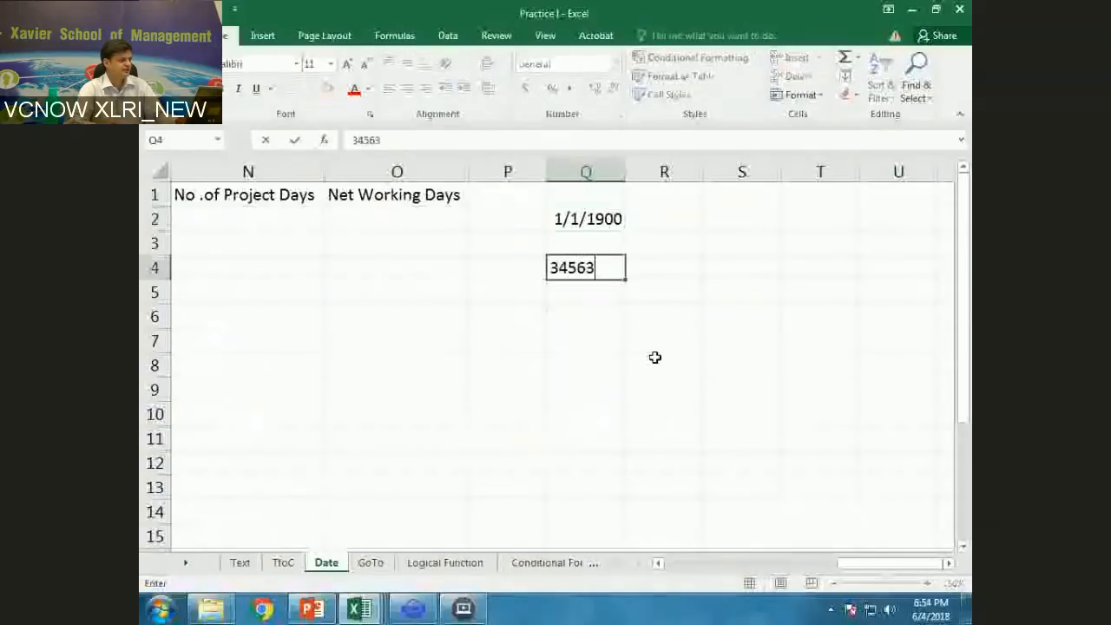
left_click(627, 348)
left_click(610, 271)
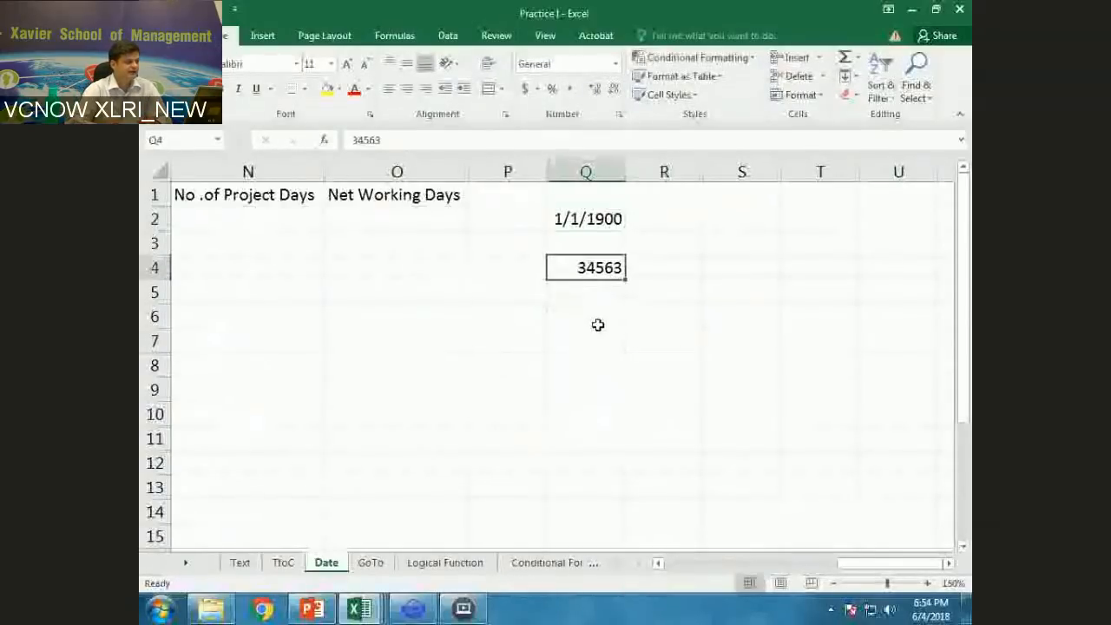
left_click(615, 64)
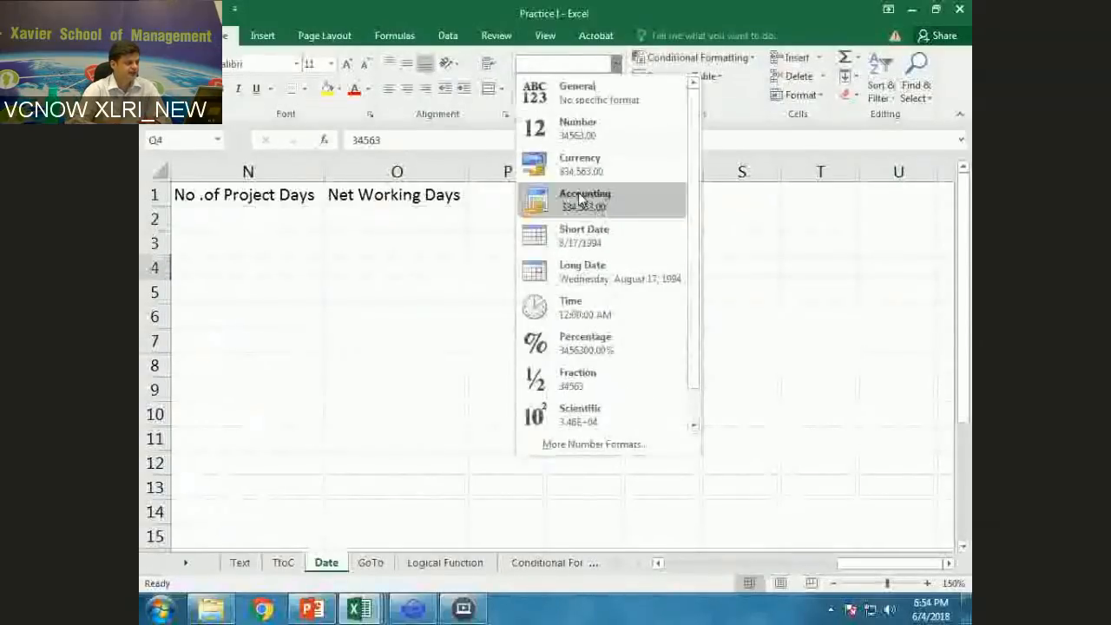
left_click(582, 232)
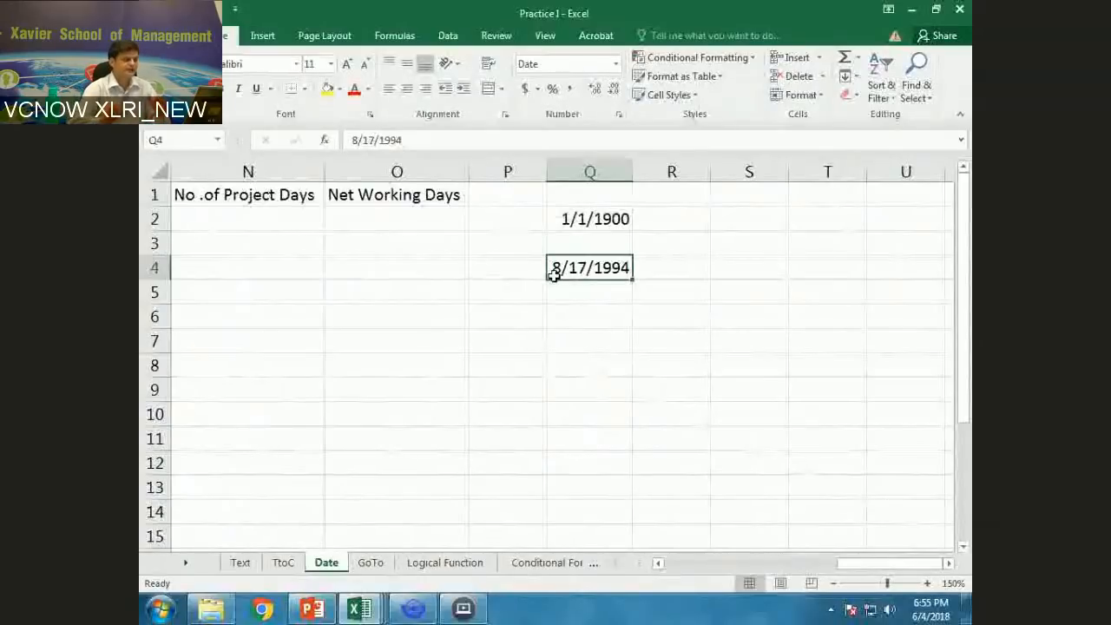
Step: Clear cells Q2:Q4 and undo back through all the trial date entries on the Date sheet
key("shift+Up")
key("shift+Up")
key("Delete")
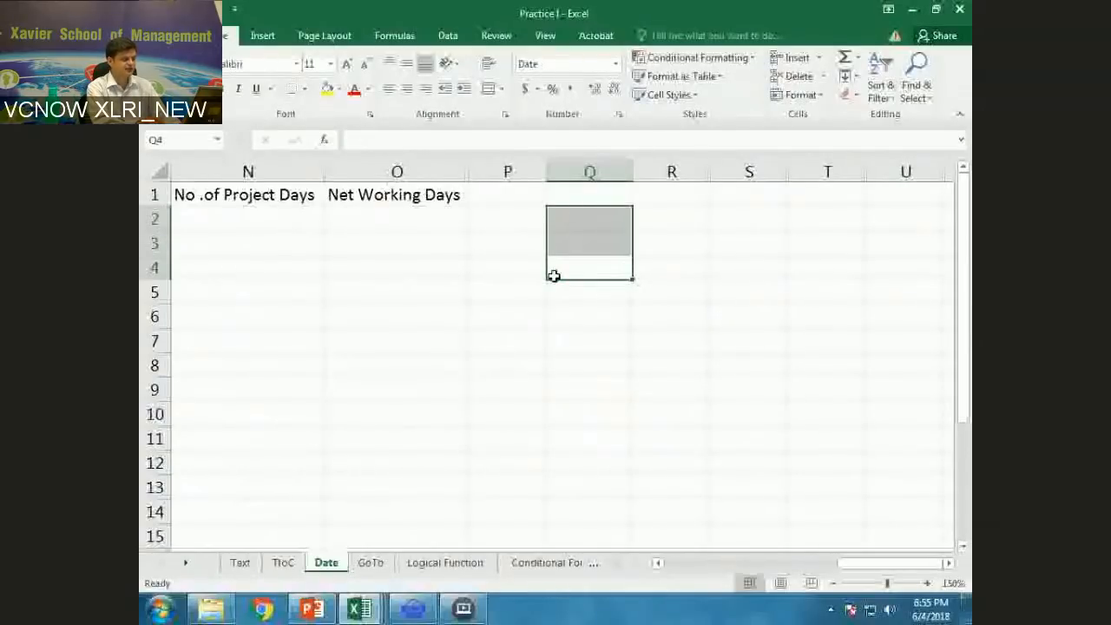
key("ctrl+z")
key("ctrl+z")
key("ctrl+z")
key("ctrl+z")
key("ctrl+z")
key("ctrl+z")
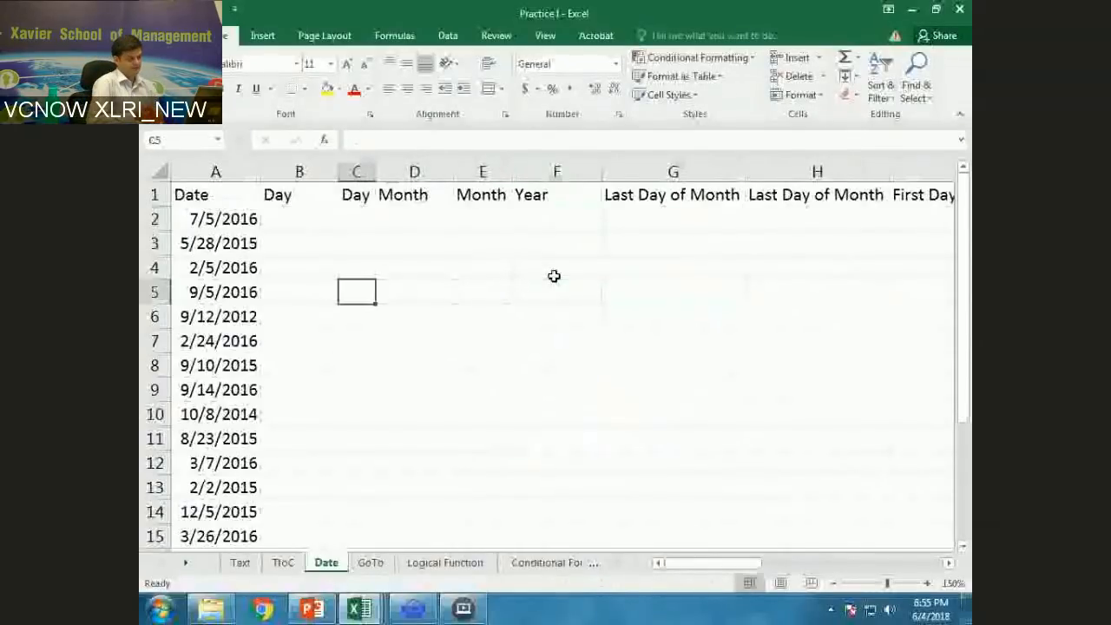
key("ctrl+z")
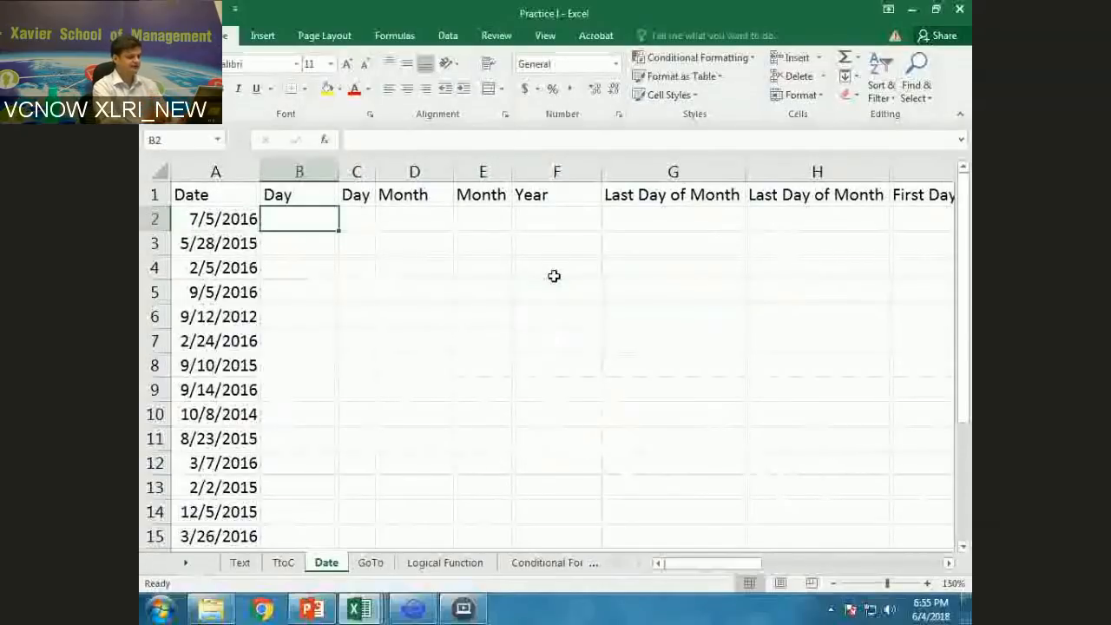
Step: Enter =DAY(A2) in cell B2 to extract the day number from the first date
type("=")
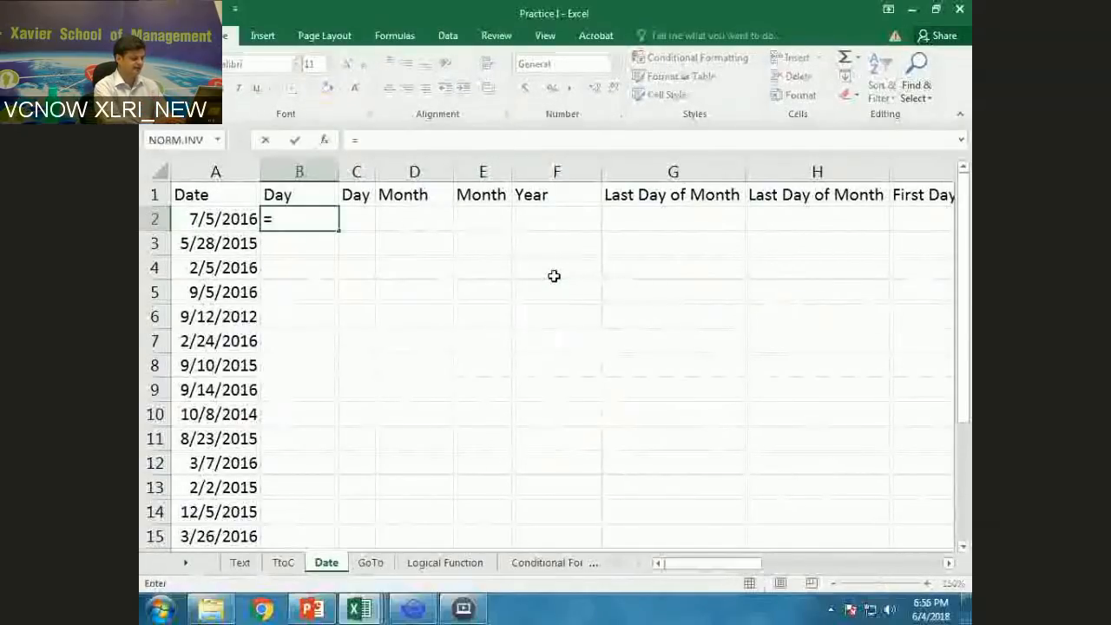
type("DAY")
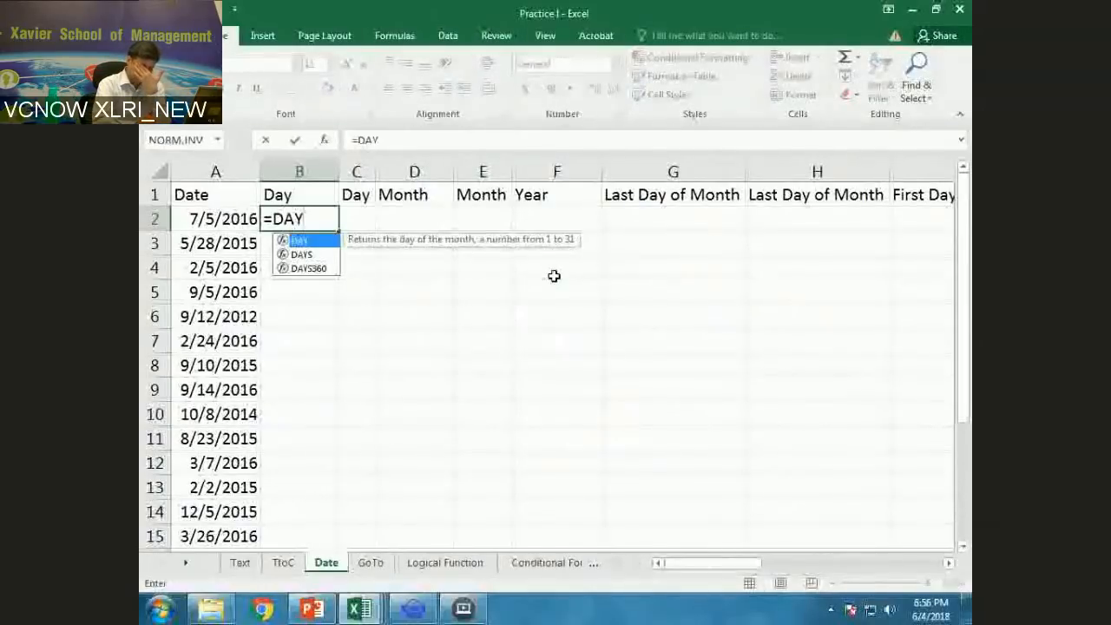
type("(")
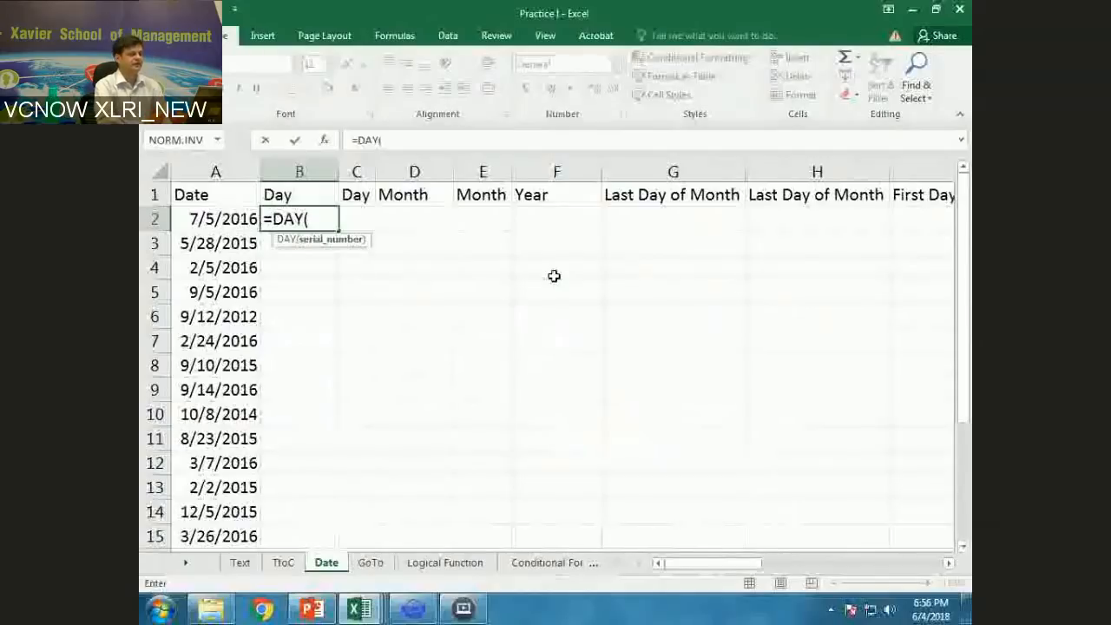
type("A2)")
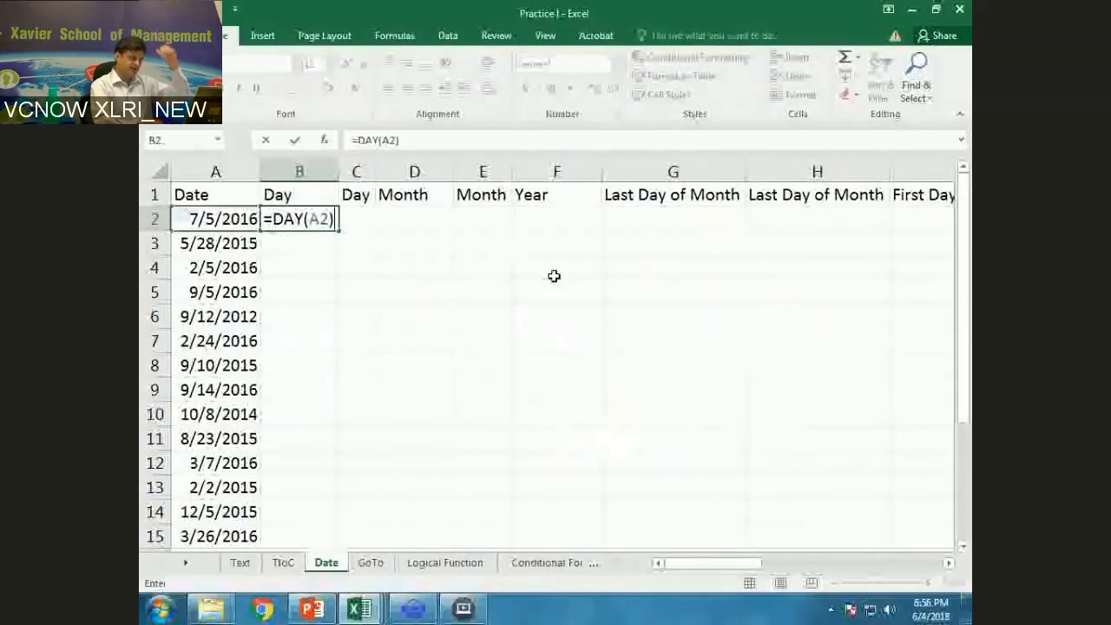
key("ctrl+Return")
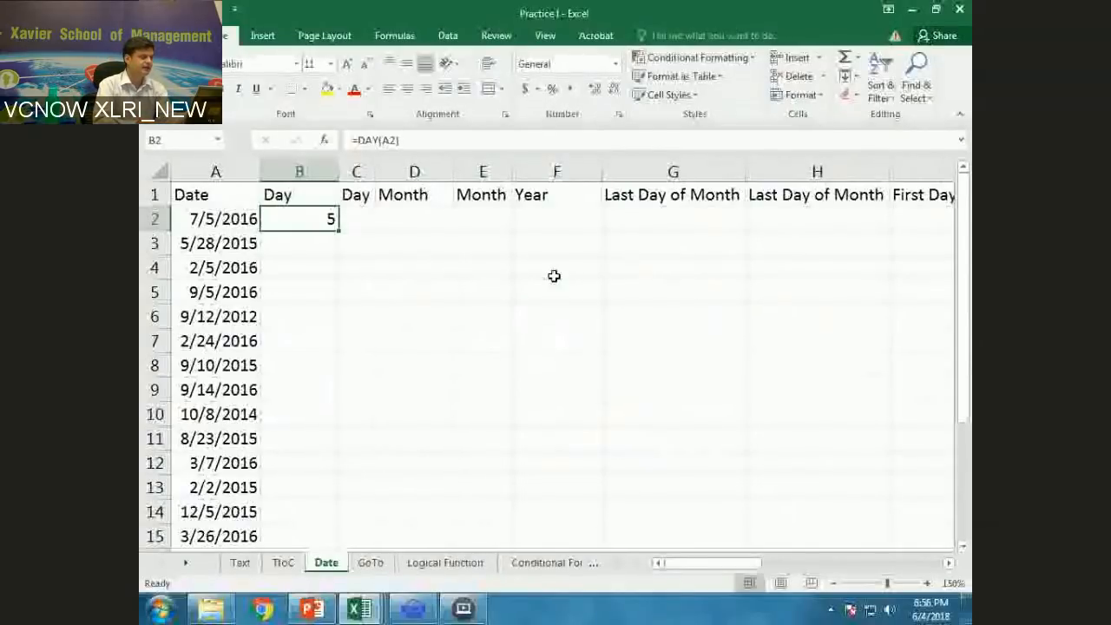
key("F2")
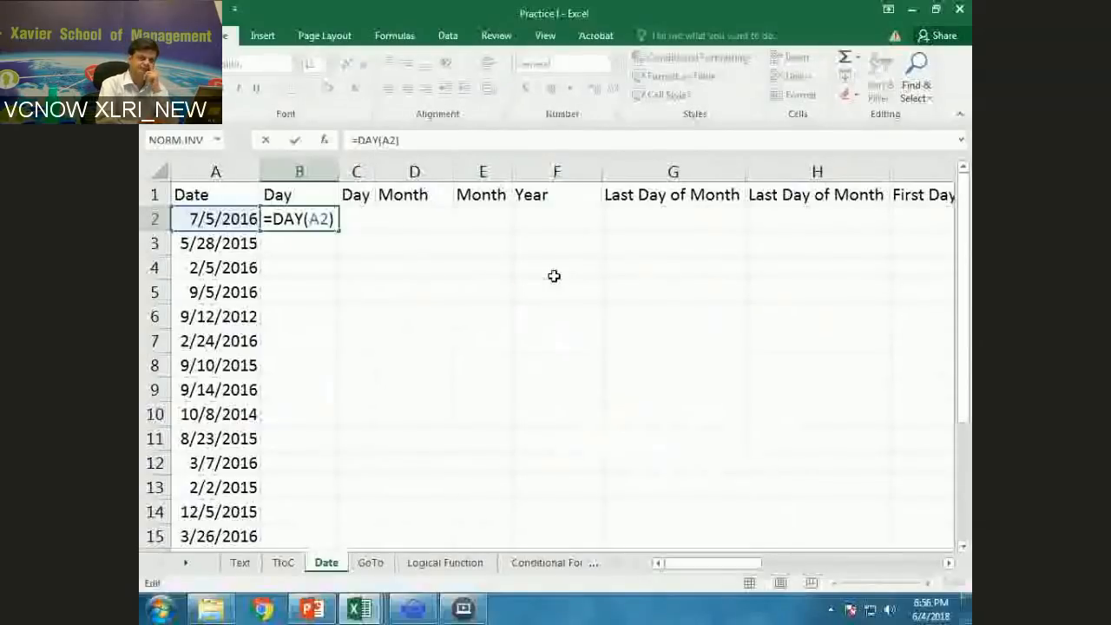
key("Tab")
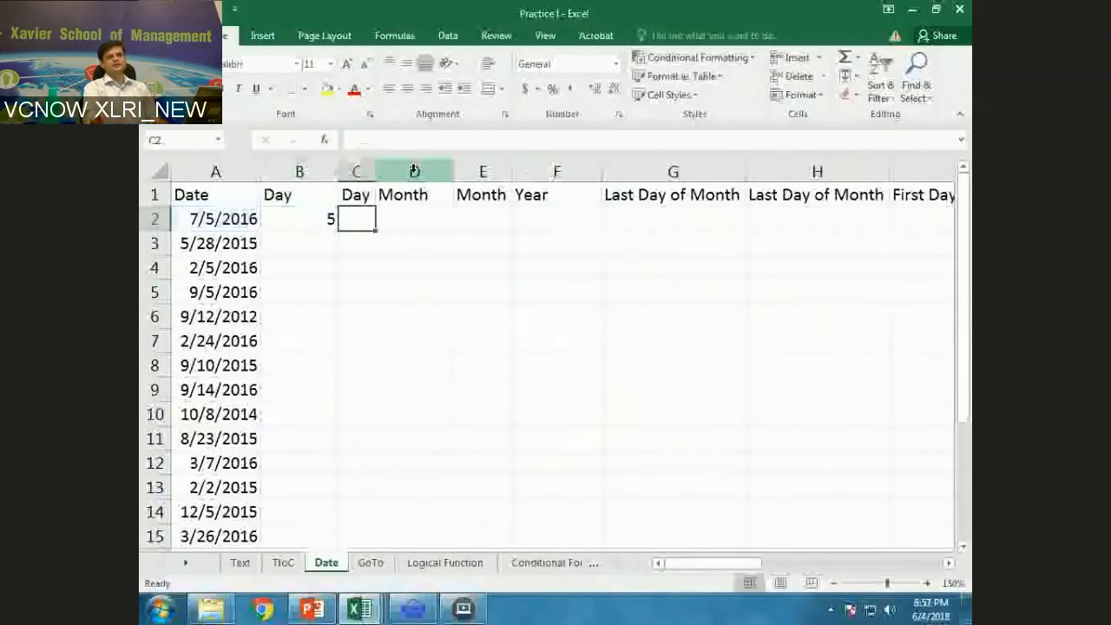
Step: Widen column C slightly and enter =TEXT(A2,"D") in cell C2
left_click_drag(375, 171, 398, 171)
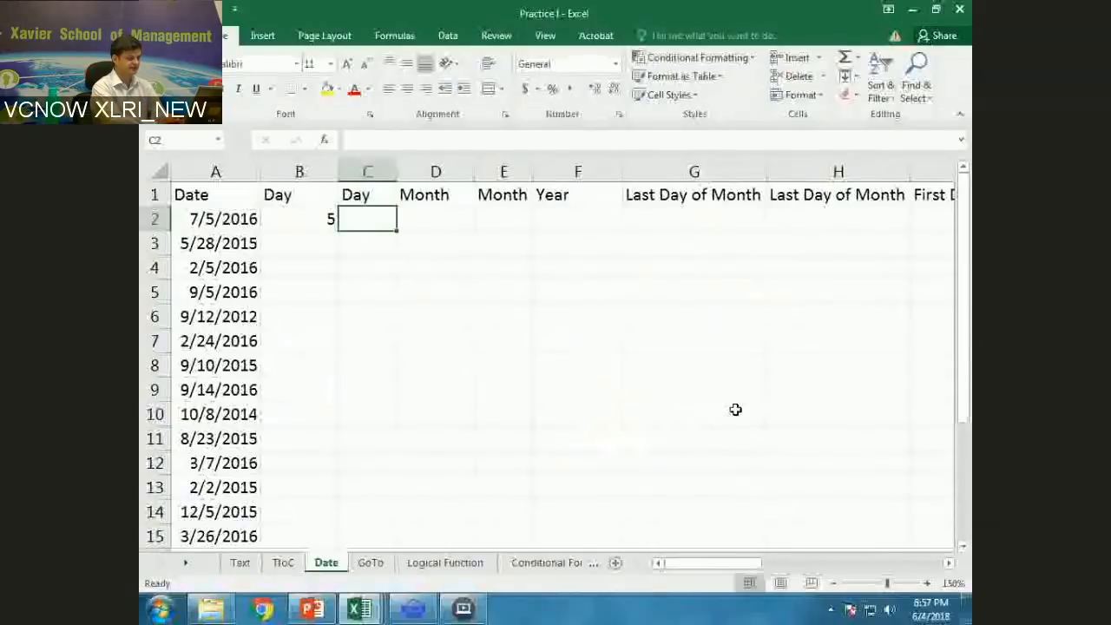
type("=TEXT(")
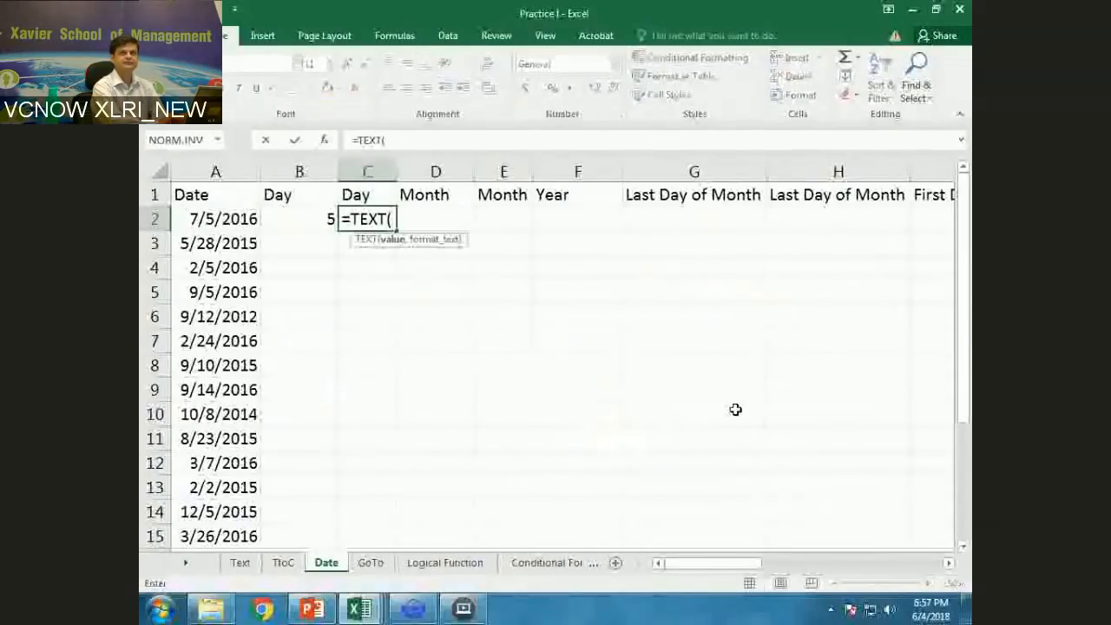
key("Left")
key("Left")
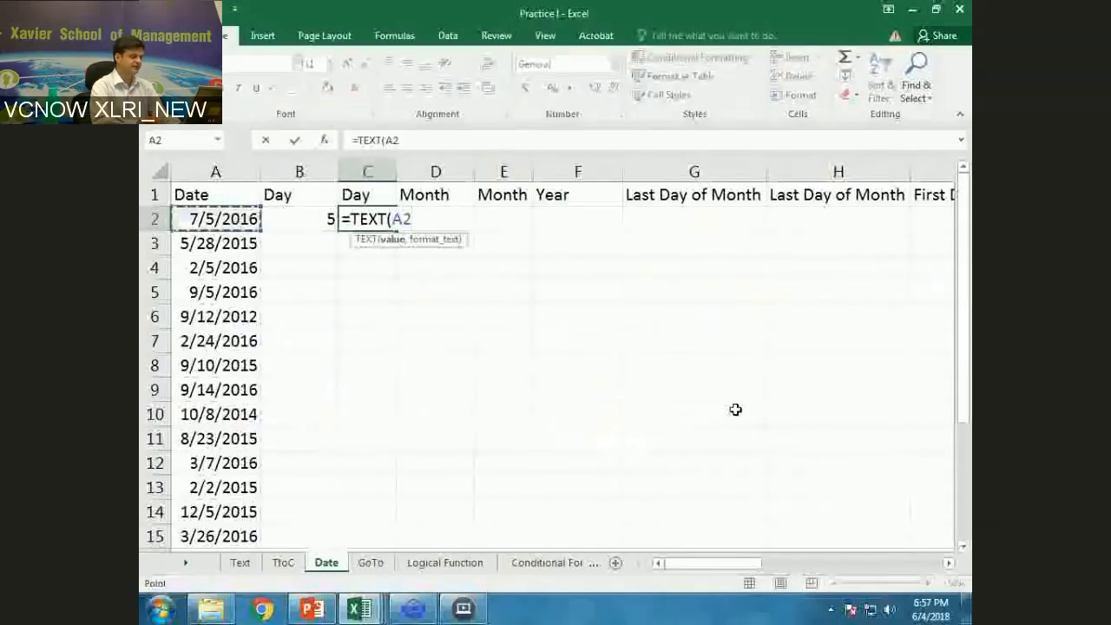
type(",")
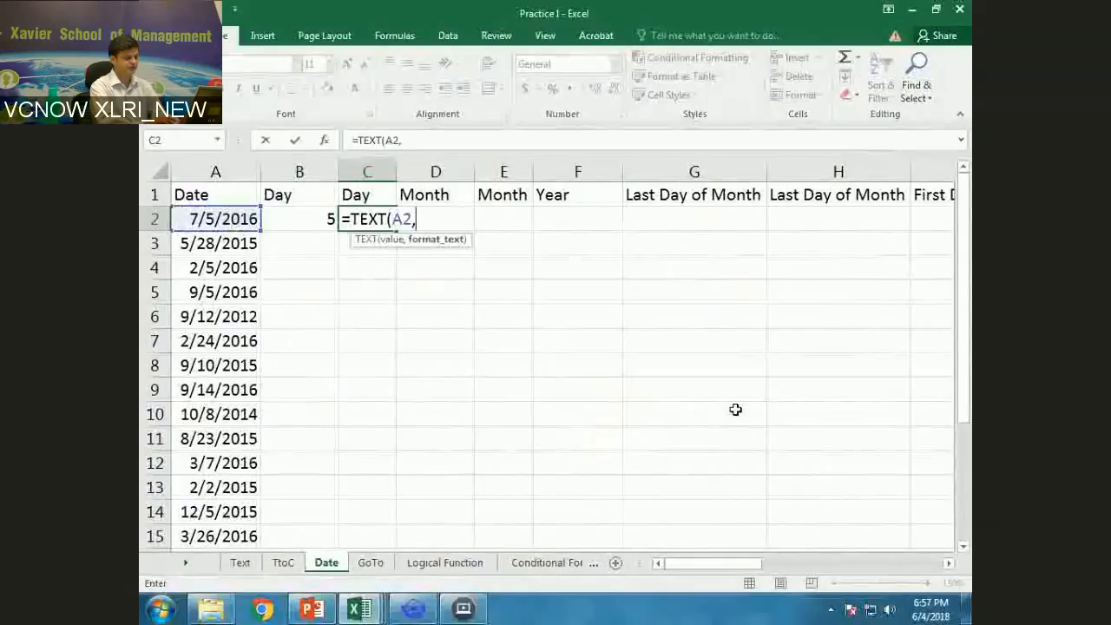
type("\"D\"")
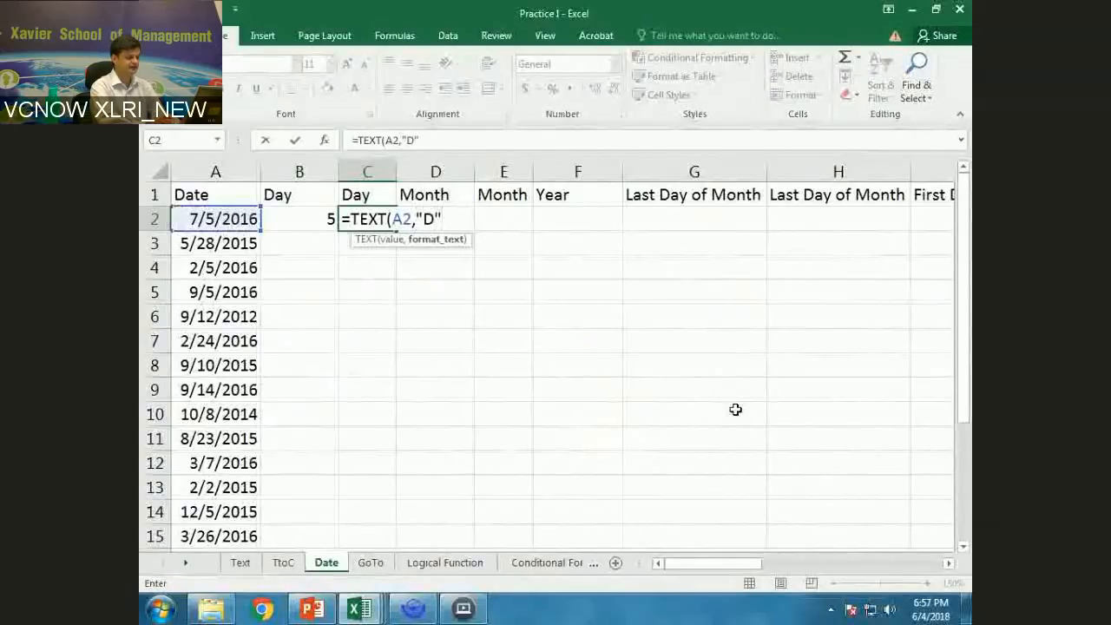
type(")")
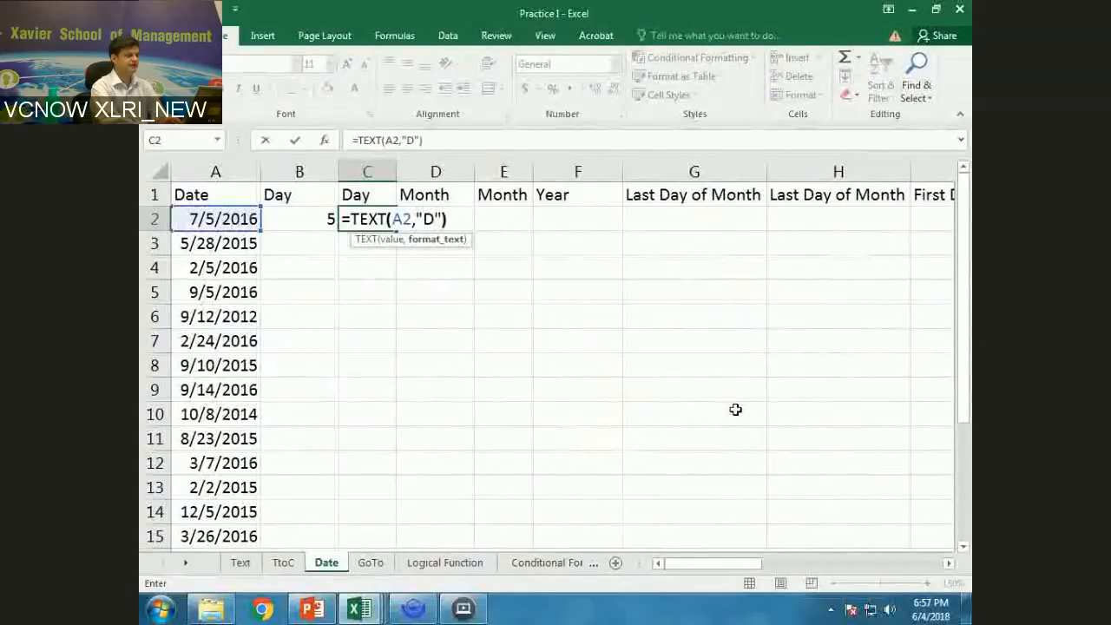
key("ctrl+Return")
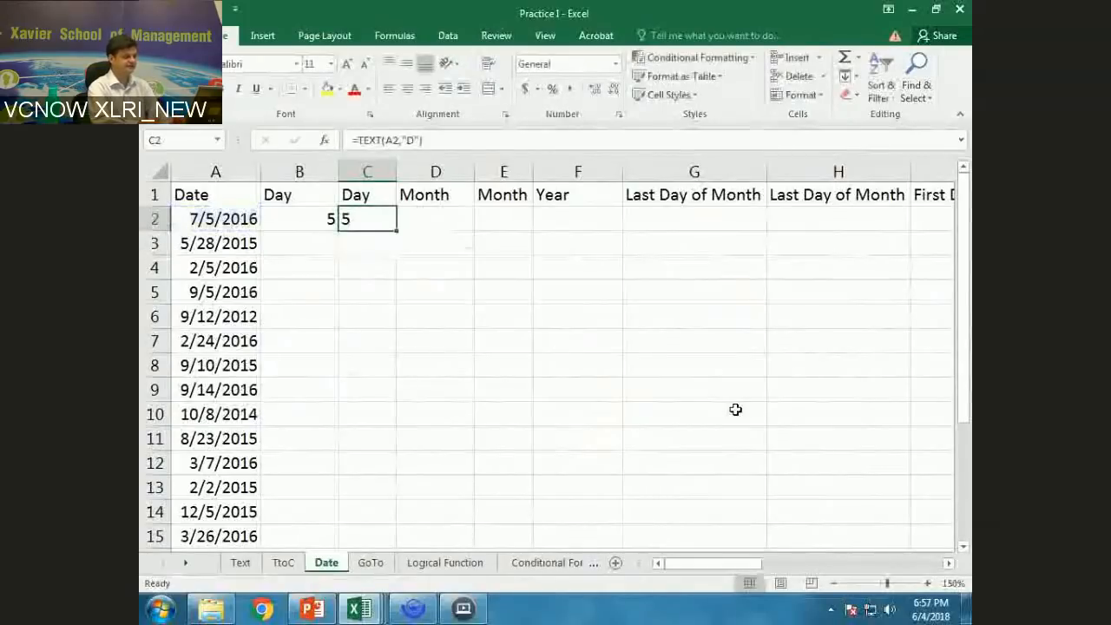
Step: Change the format code in C2's TEXT formula to "Dd" for a two-digit day
key("F2")
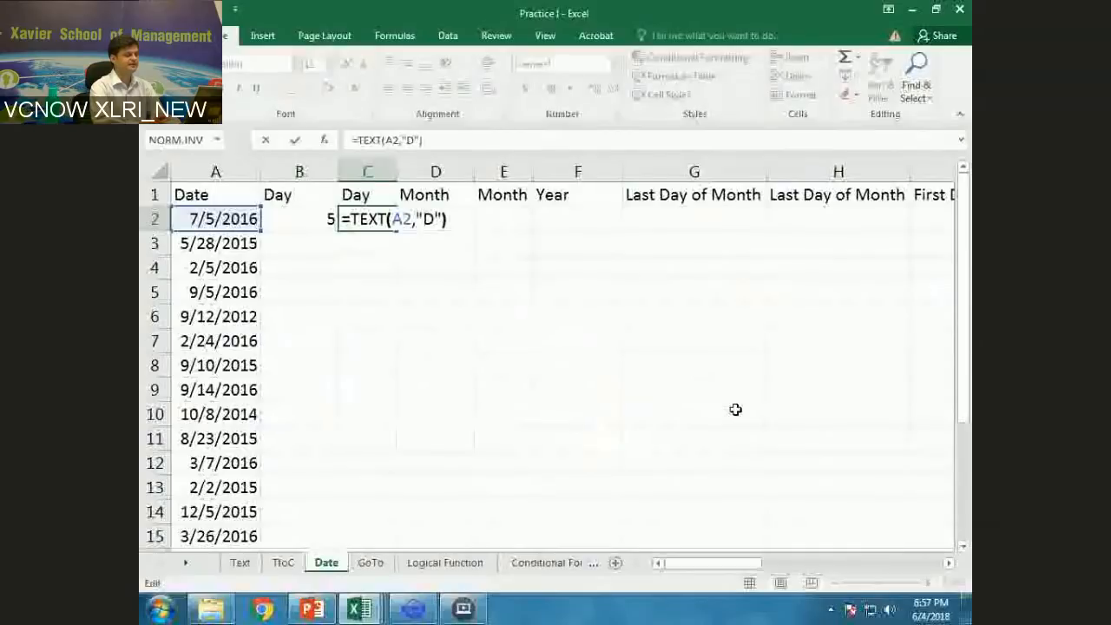
type("d")
key("ctrl+Return")
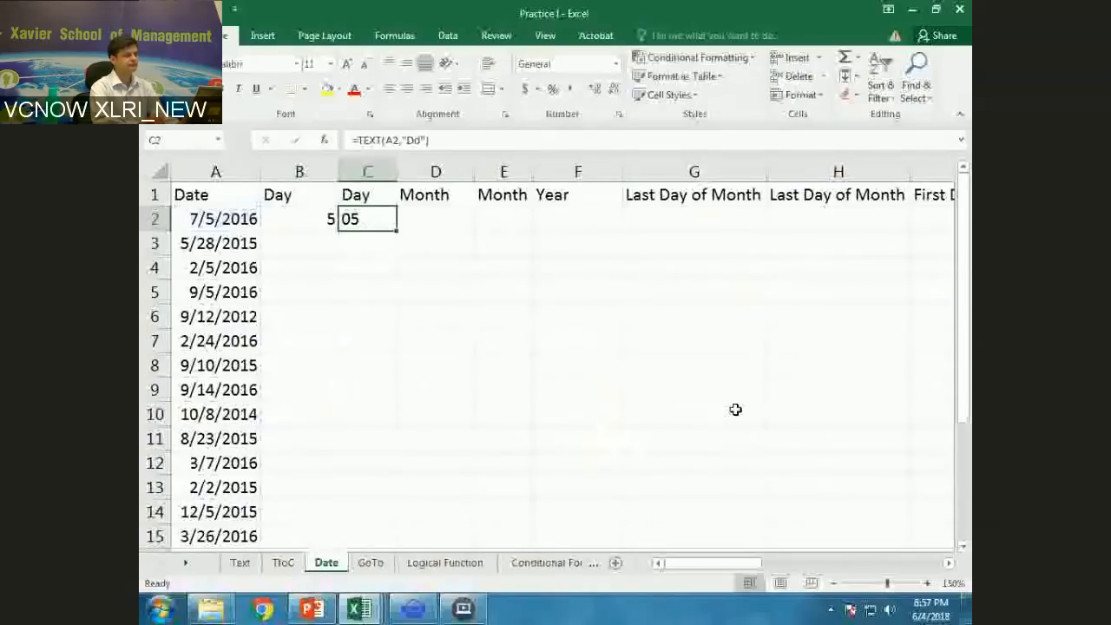
Step: Extend the format code in C2's TEXT formula to "Ddd" for the abbreviated weekday name
key("F2")
key("Left")
key("Left")
type("d")
key("ctrl+Return")
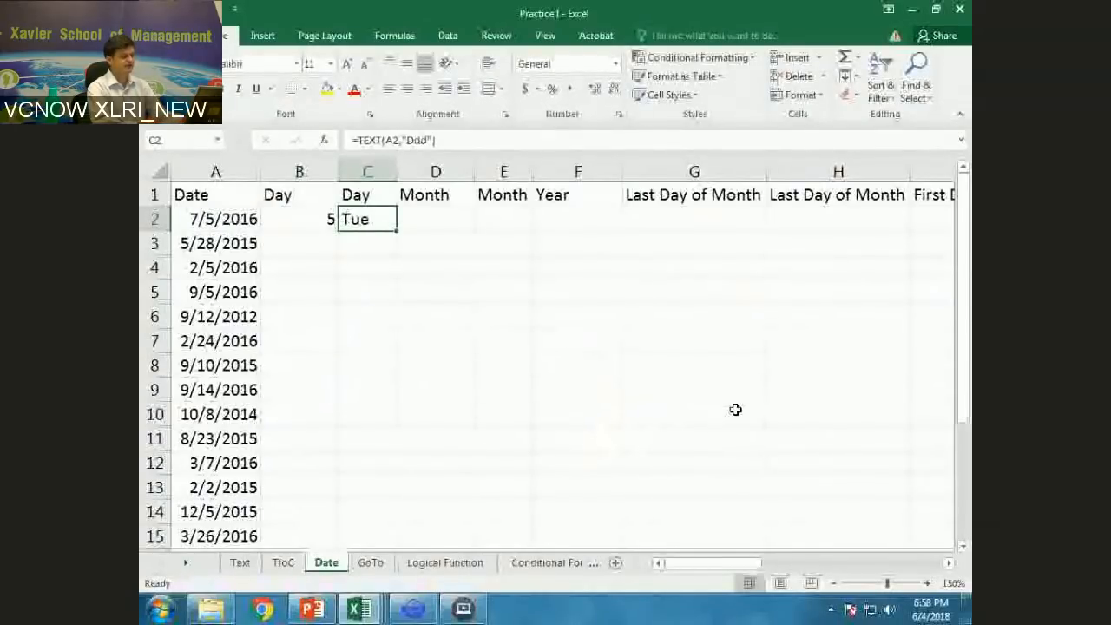
Step: Set C2's format code to "Dddd" for the full weekday name and fit column C to its contents
key("F2")
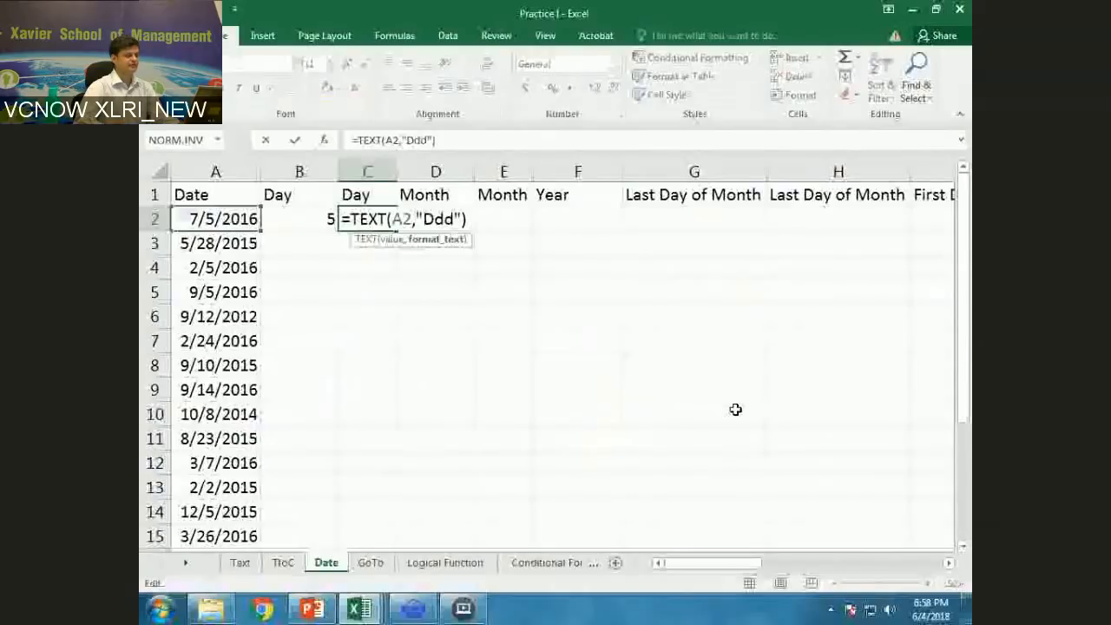
type("d")
key("ctrl+Return")
double_click(398, 170)
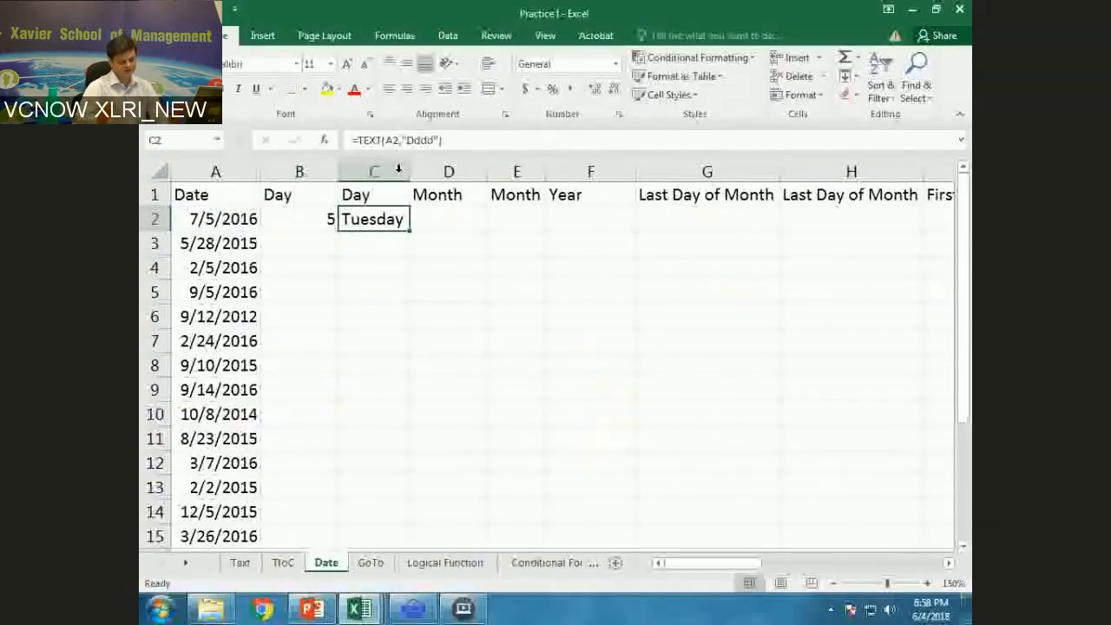
Step: Review the TEXT formula in C2, then enter =MONTH(A2) in cell D2 to extract the month number
double_click(377, 219)
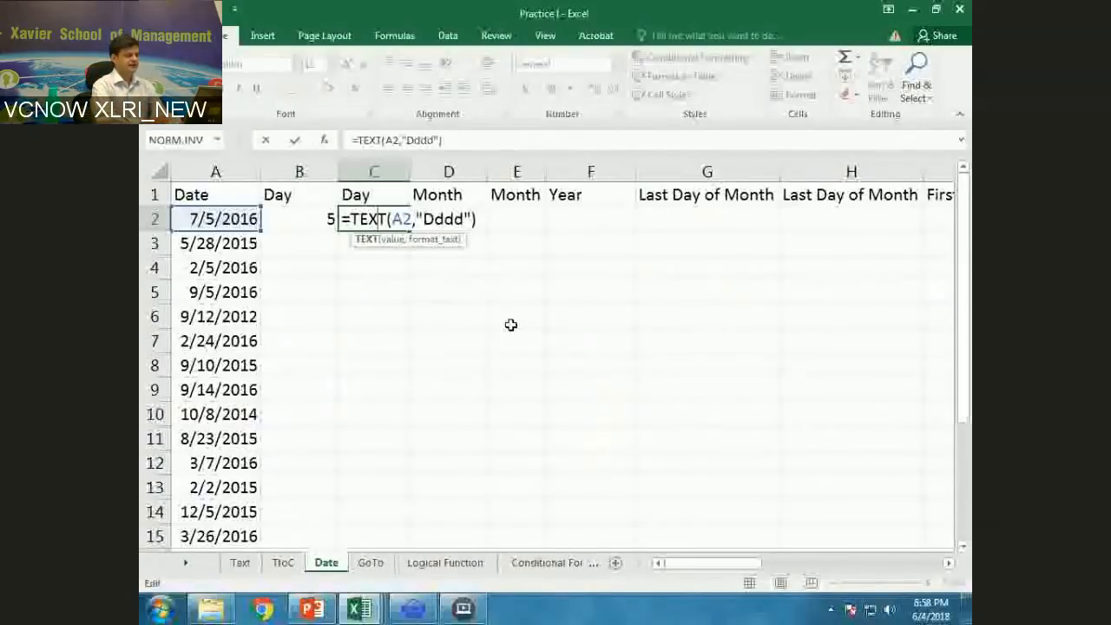
key("Return")
key("Up")
key("Right")
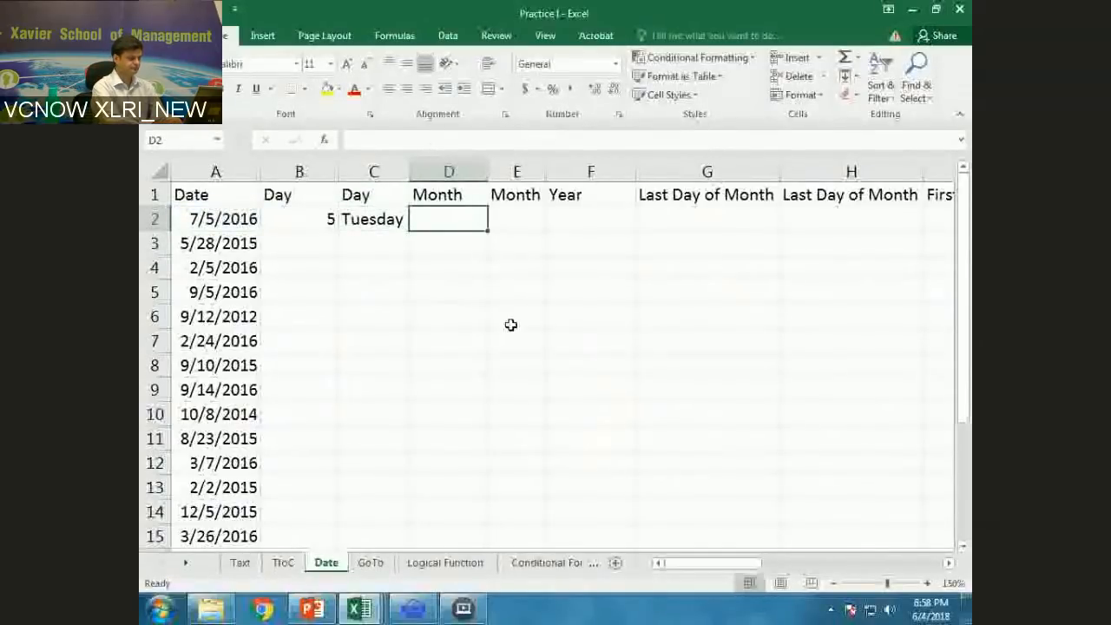
type("=mont")
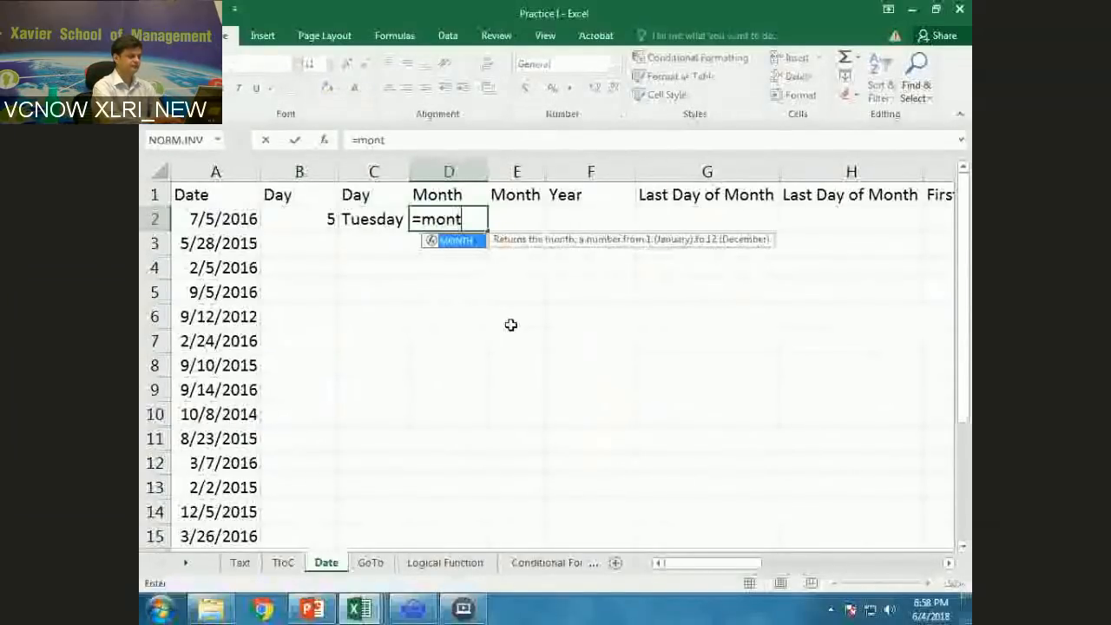
type("h(a2)")
key("Return")
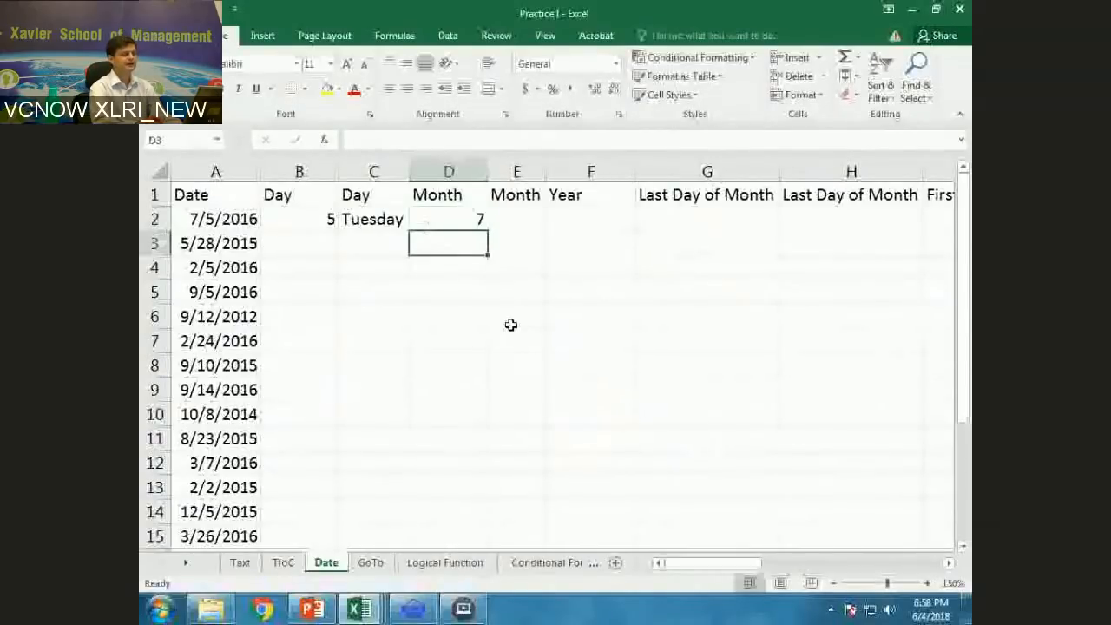
key("Up")
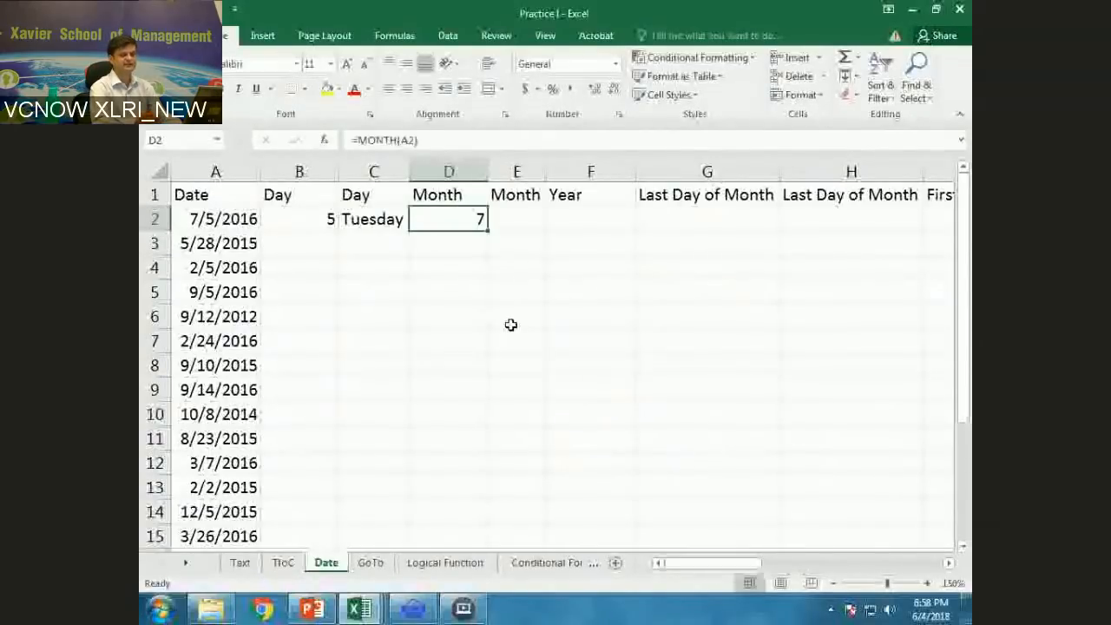
Step: Enter =TEXT(A2,"mm") in cell E2 for the two-digit month
key("Right")
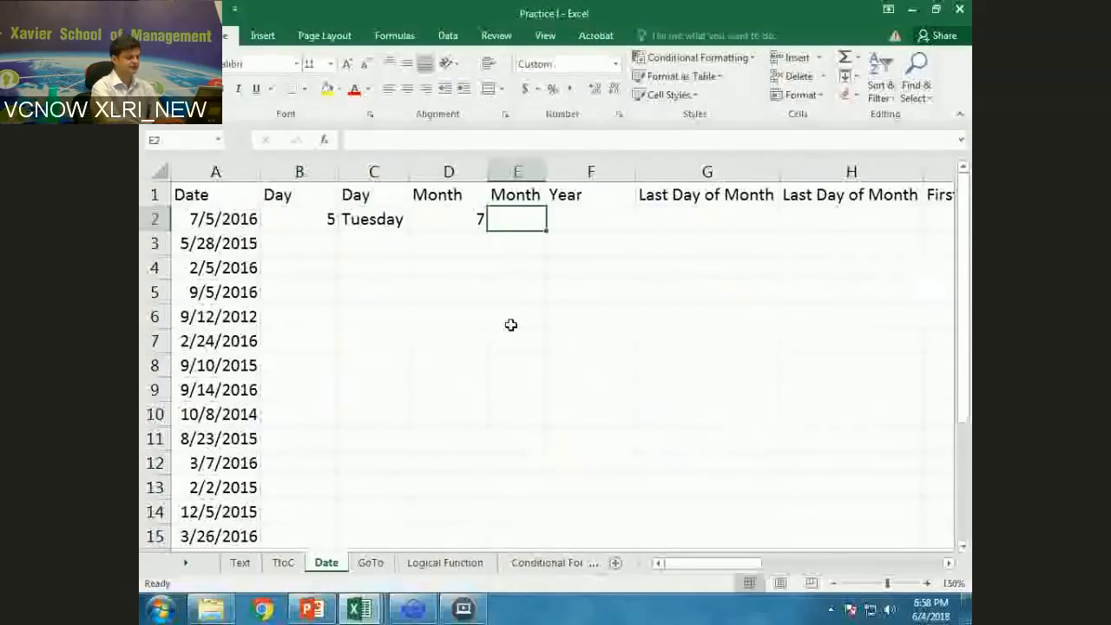
type("=tes")
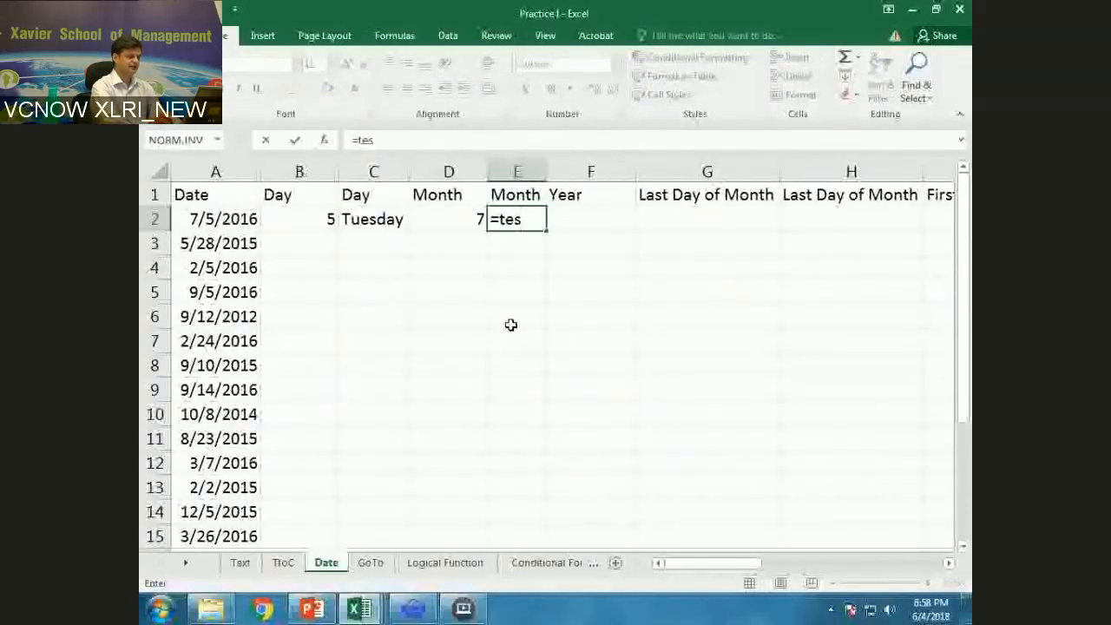
key("BackSpace")
type("xt(a2,\"")
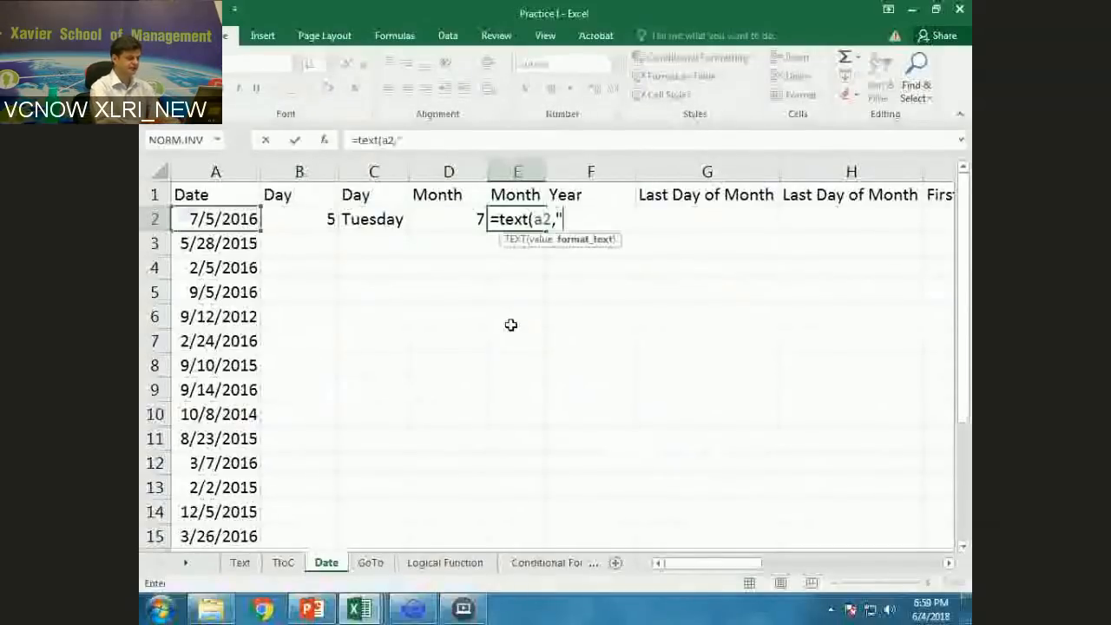
type("mm\")")
key("Return")
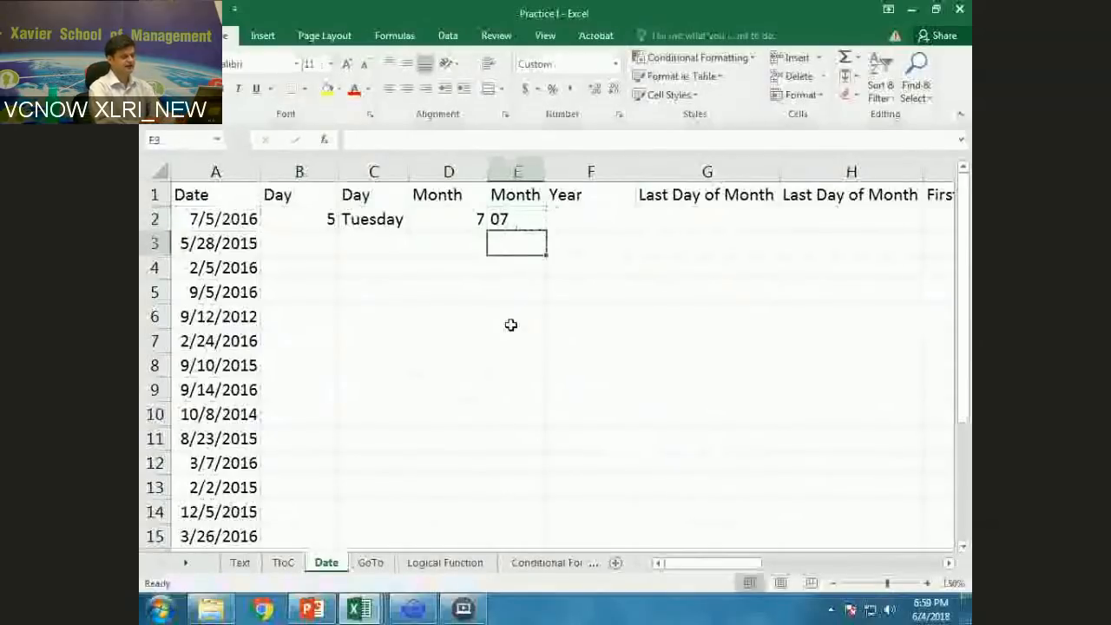
Step: Extend the format code in E2's TEXT formula to "mmmm" for the full month name
key("Up")
key("F2")
key("Left")
key("Left")
type("m")
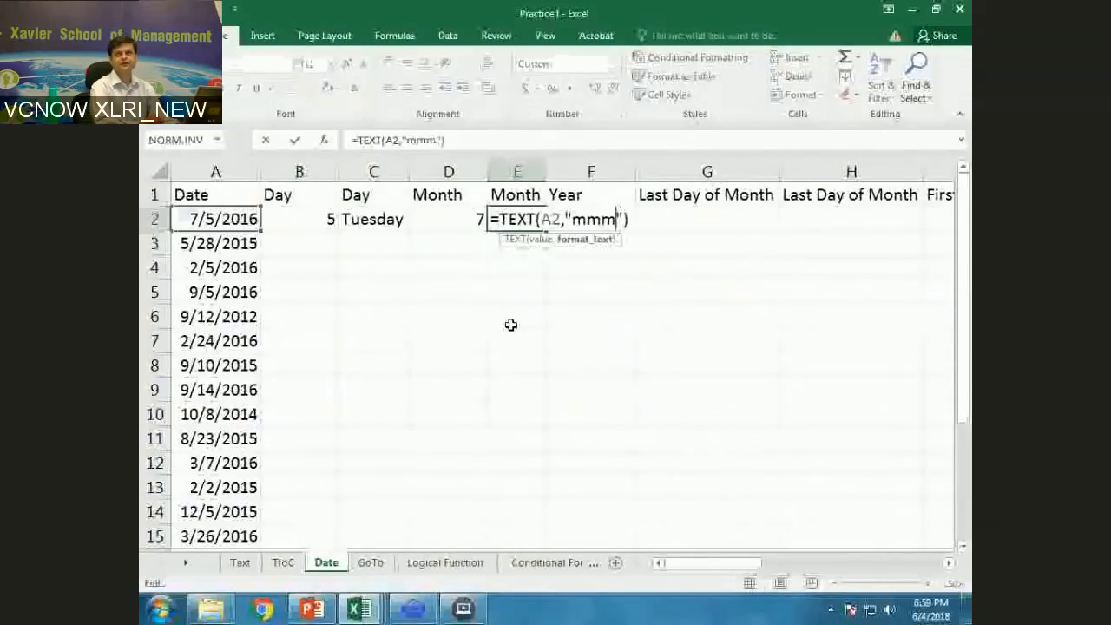
key("Return")
key("Up")
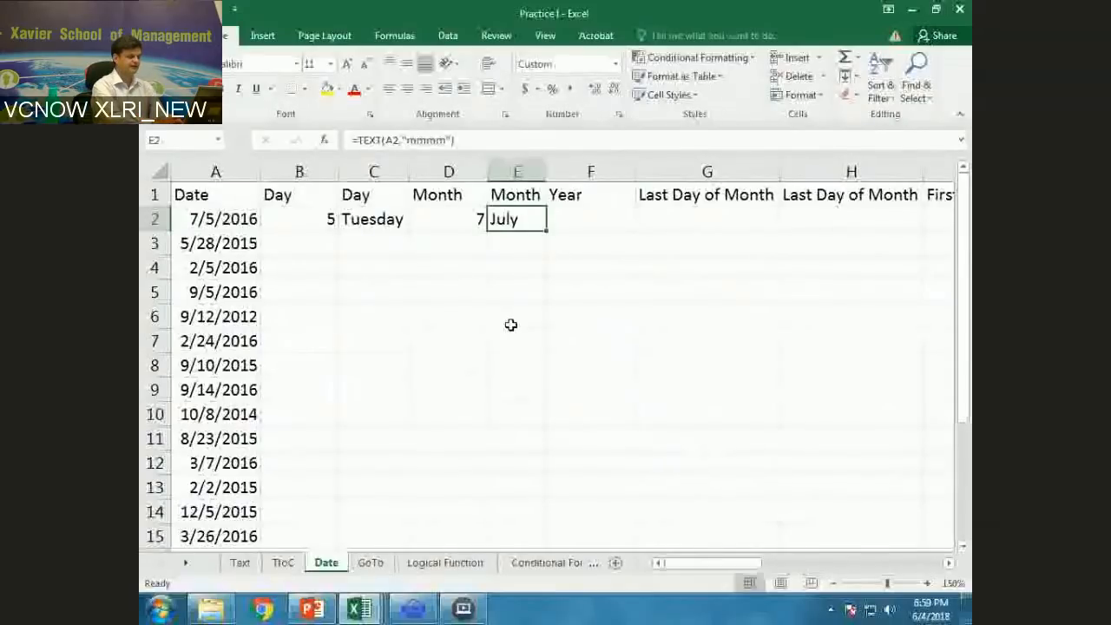
Step: Enter =YEAR(A2) in cell F2 to extract the year from the date
key("Right")
type("=year(")
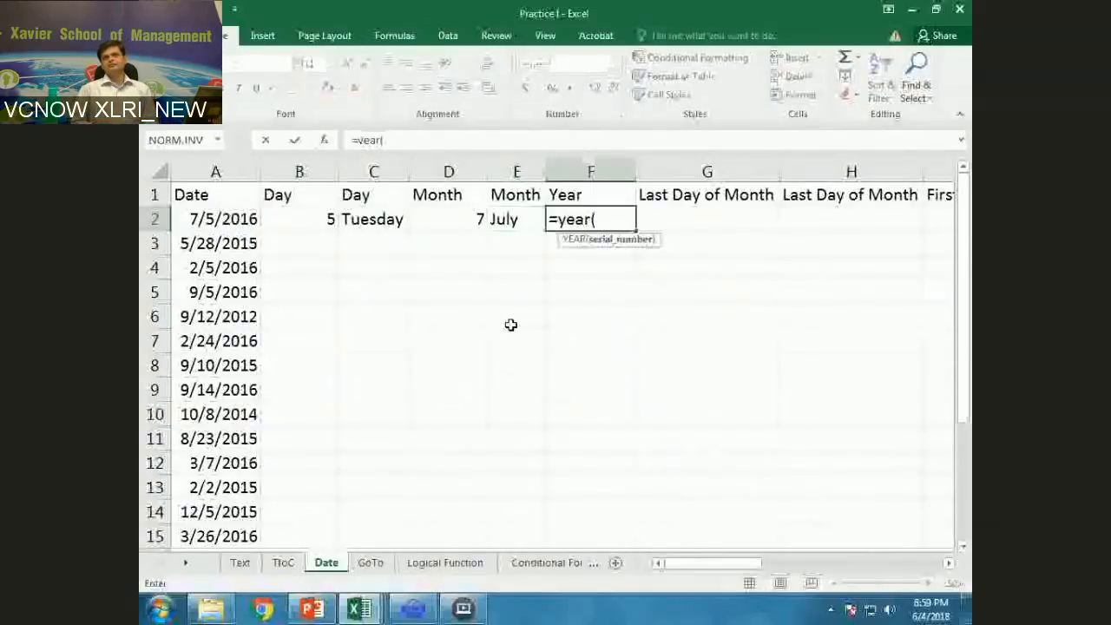
type("a2")
key("ctrl+Return")
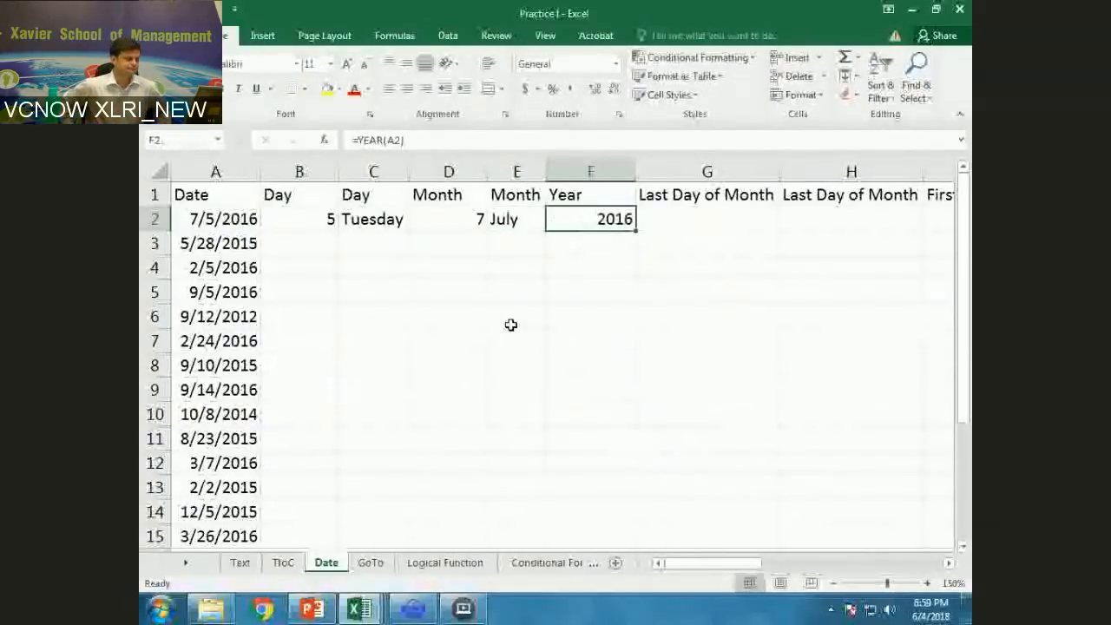